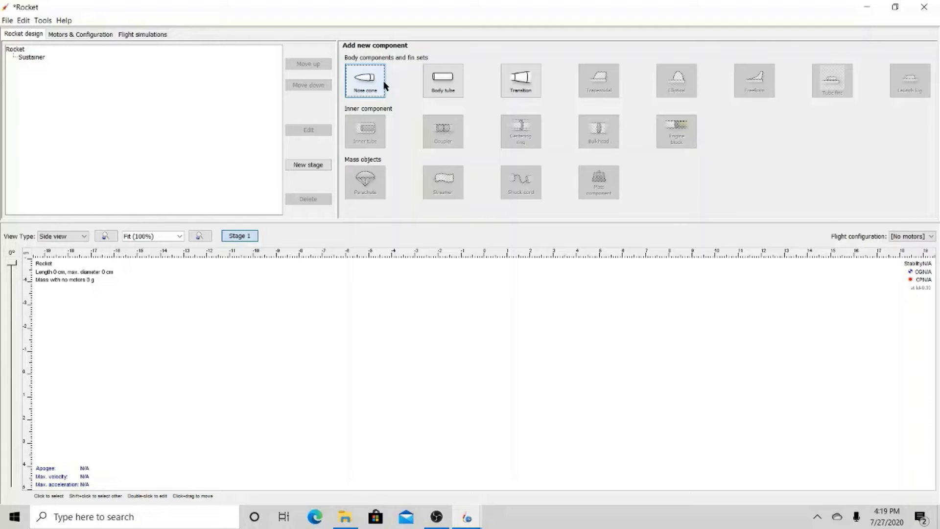
# - Add a nose cone, make it conical and set its length to 14.5 cm
pyautogui.click(368, 80)
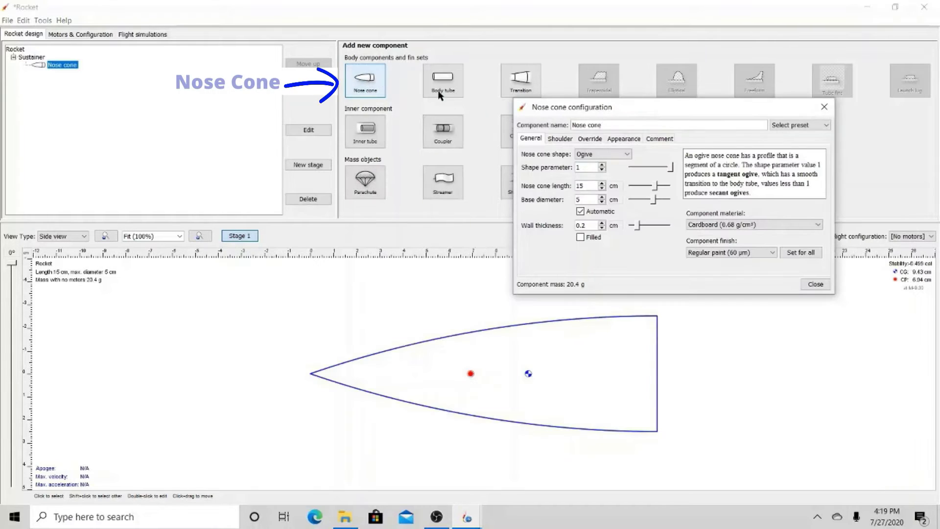
pyautogui.click(593, 155)
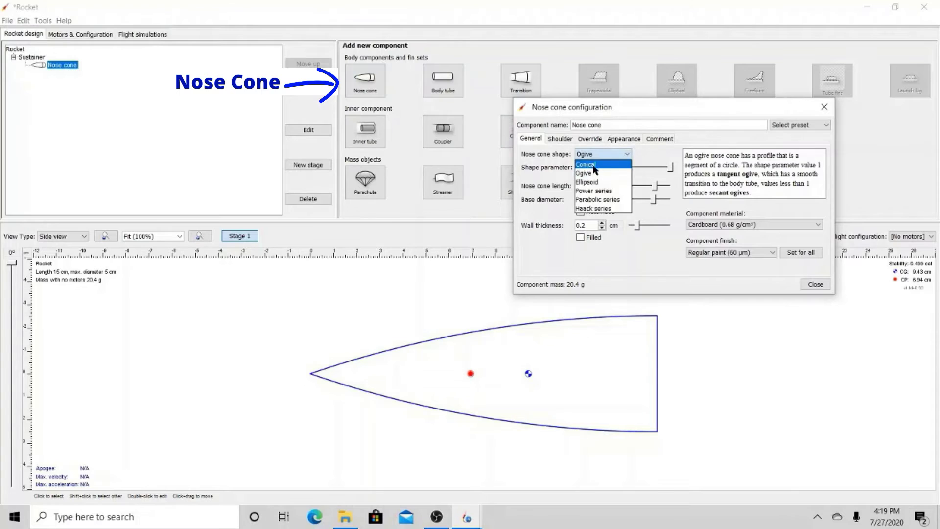
pyautogui.click(595, 166)
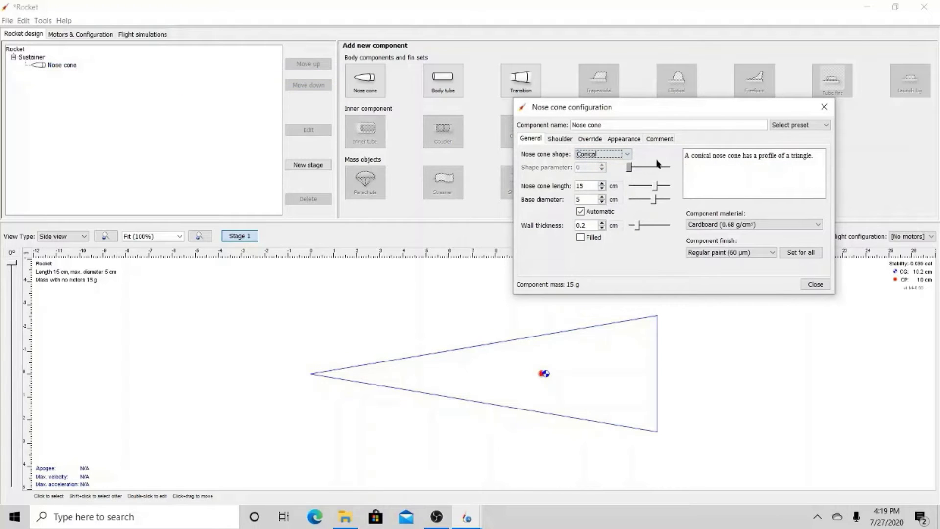
pyautogui.click(595, 185)
pyautogui.press('BackSpace')
pyautogui.press('BackSpace')
pyautogui.write('14.5')
# - Give the nose cone a 2.1 cm base diameter and PVC material
pyautogui.click(592, 200)
pyautogui.press('Delete')
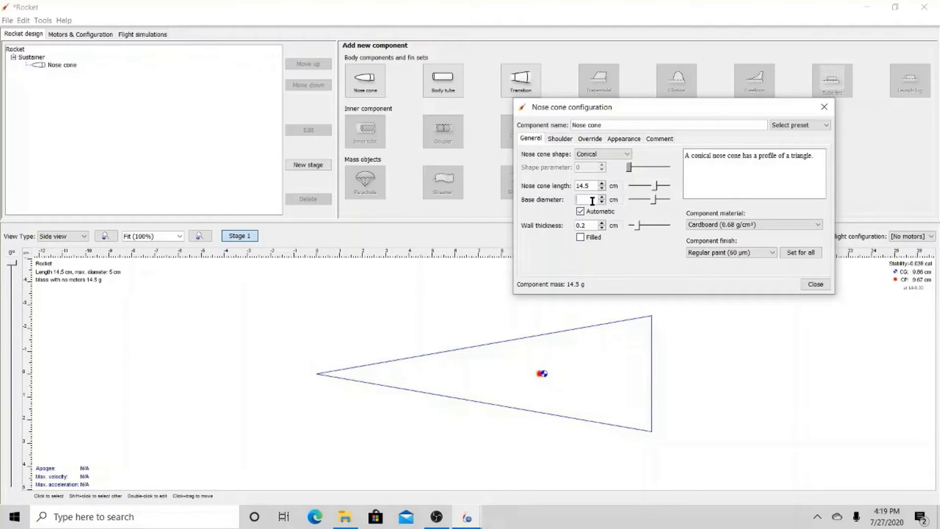
pyautogui.write('2.1')
pyautogui.click(771, 224)
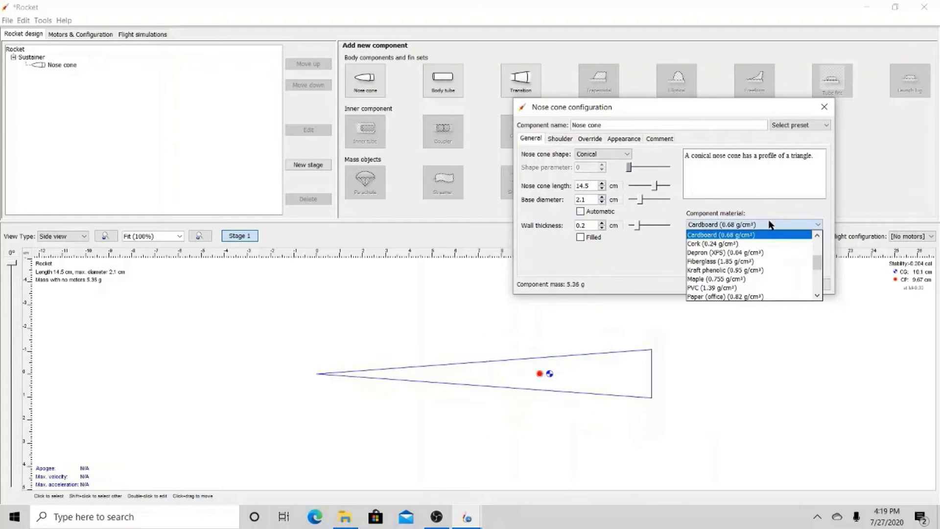
pyautogui.click(750, 289)
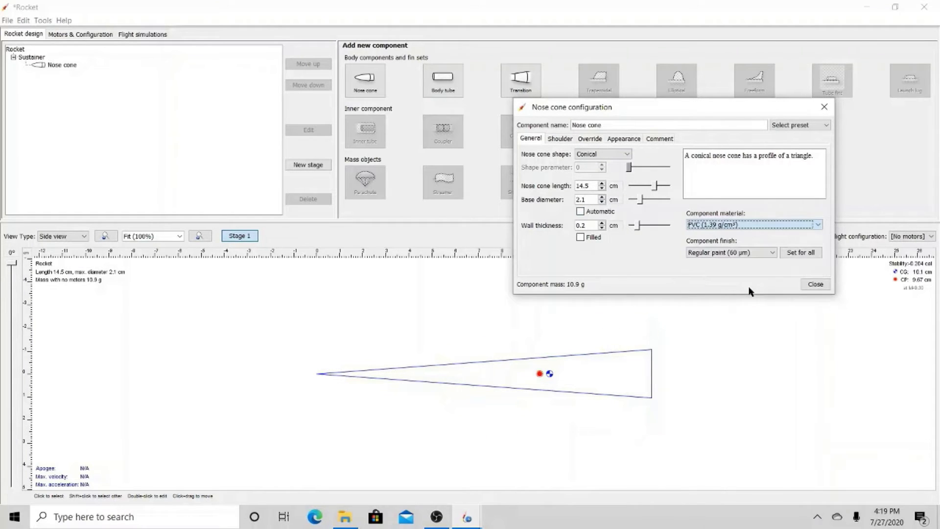
pyautogui.click(816, 285)
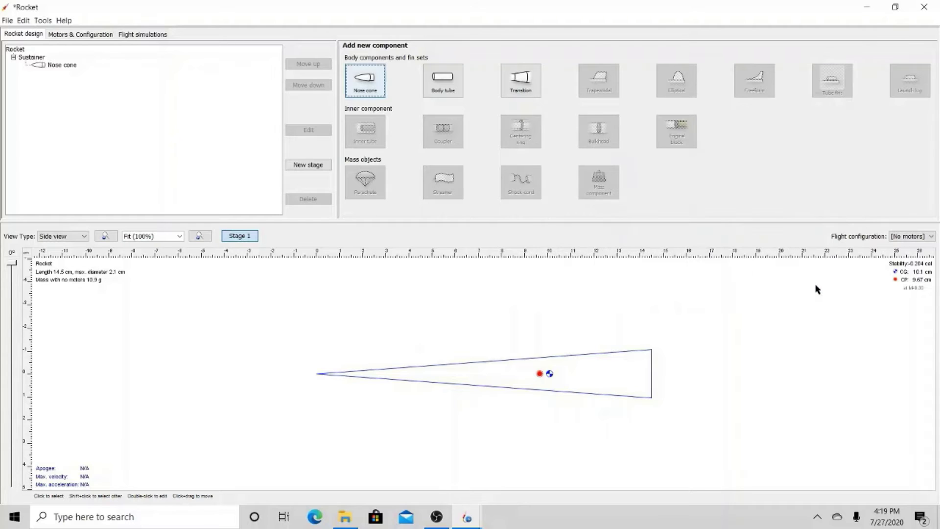
# - Add a body tube 35.5 cm long with a 2.2 cm outer diameter
pyautogui.click(447, 90)
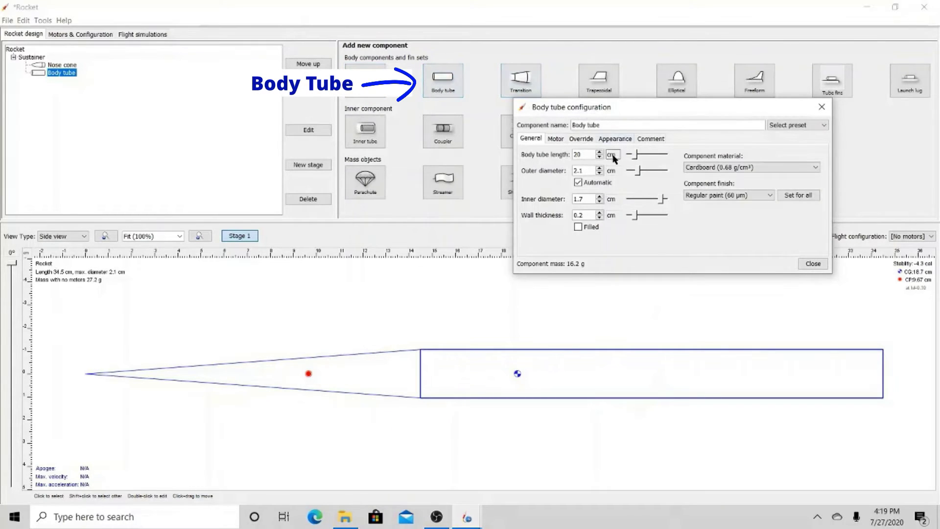
pyautogui.click(591, 154)
pyautogui.press('BackSpace')
pyautogui.press('BackSpace')
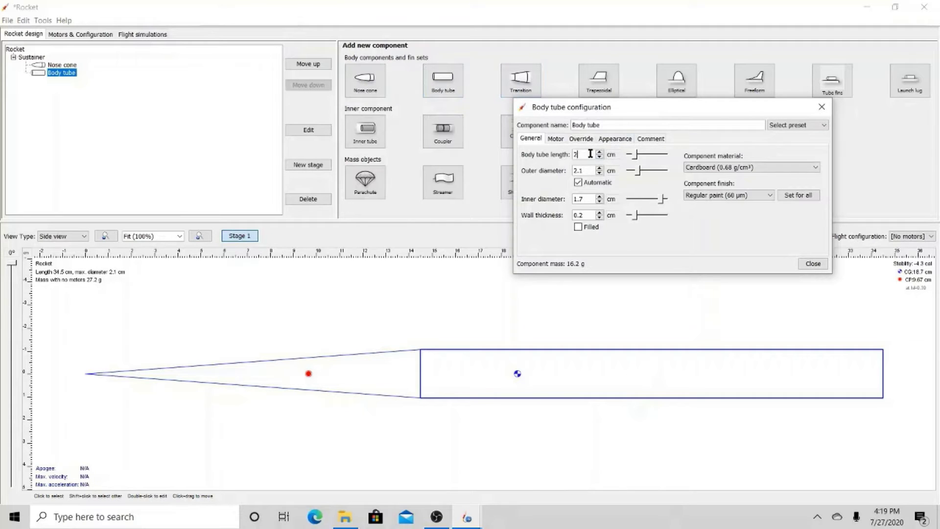
pyautogui.write('35.5')
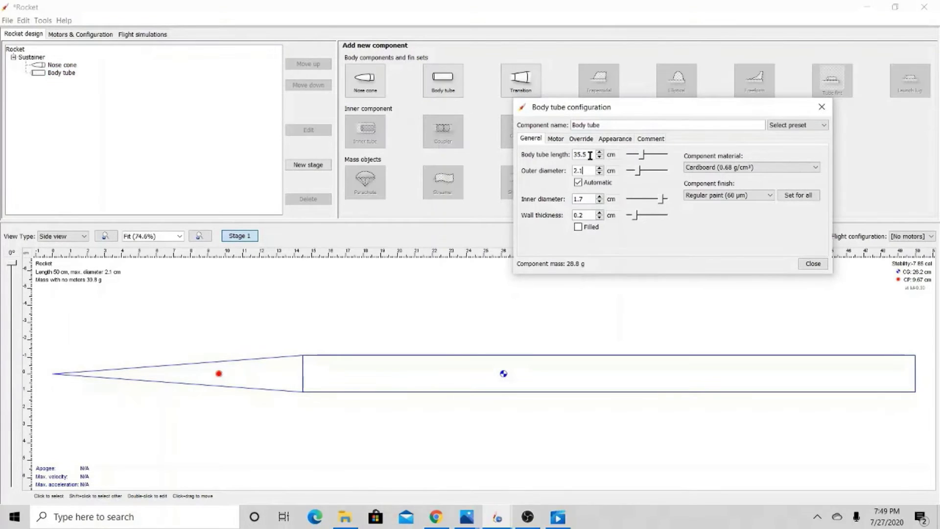
pyautogui.click(582, 170)
pyautogui.press('BackSpace')
pyautogui.write('2')
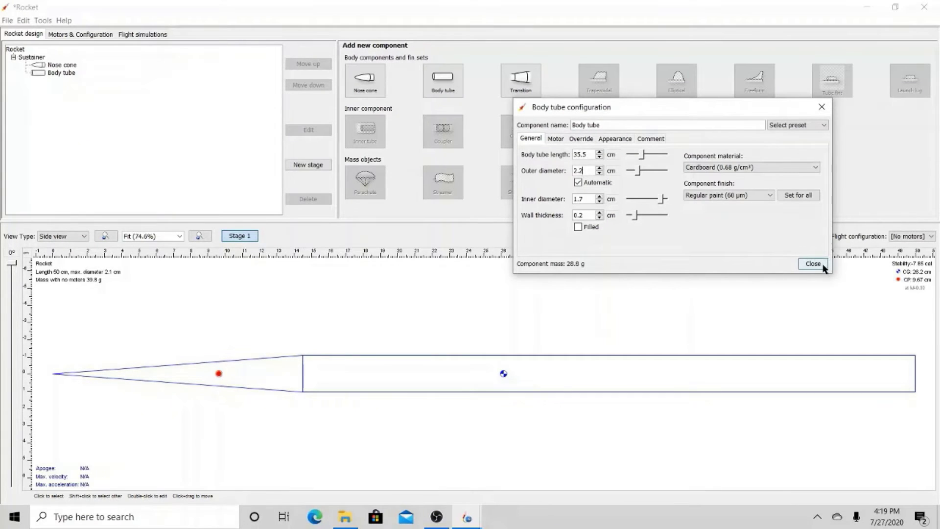
pyautogui.click(813, 264)
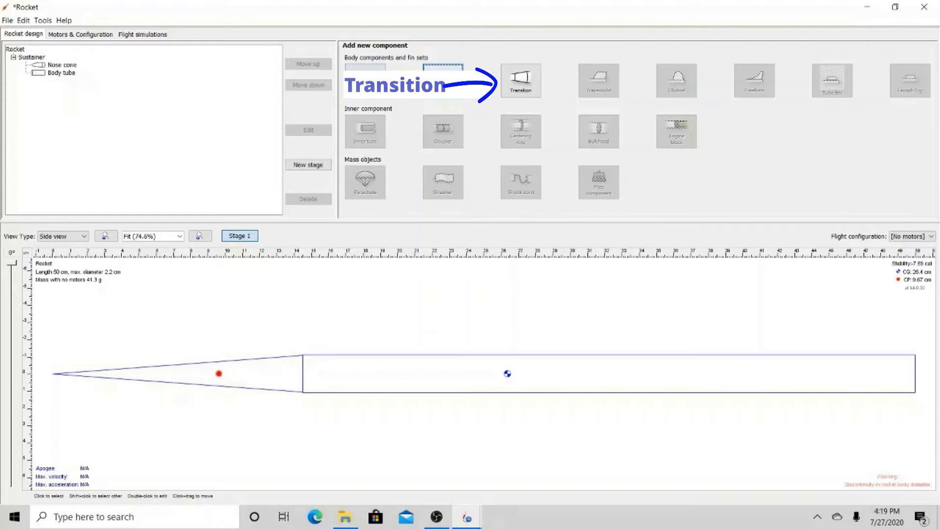
# - Add a transition 1.2 cm long with a 2.1 cm fore diameter
pyautogui.click(529, 80)
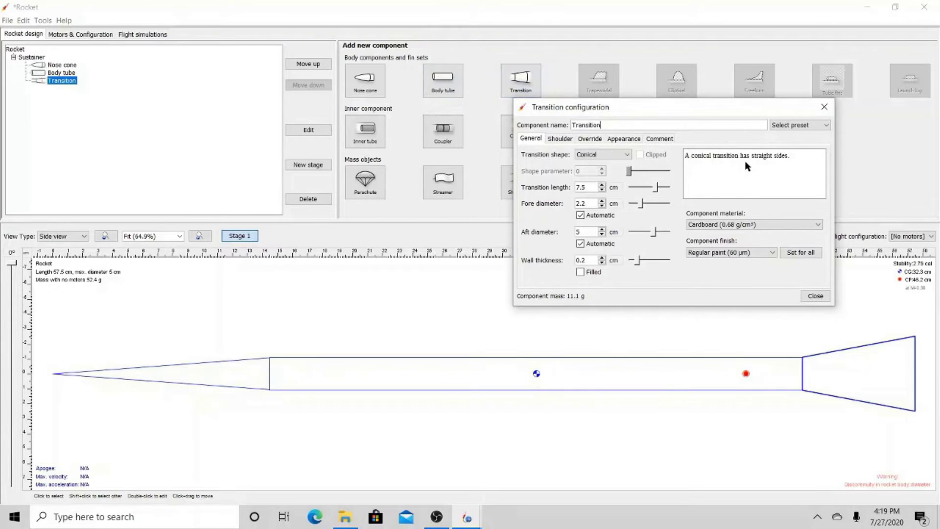
pyautogui.click(591, 188)
pyautogui.press('BackSpace')
pyautogui.press('BackSpace')
pyautogui.press('BackSpace')
pyautogui.write('1.2')
pyautogui.click(591, 205)
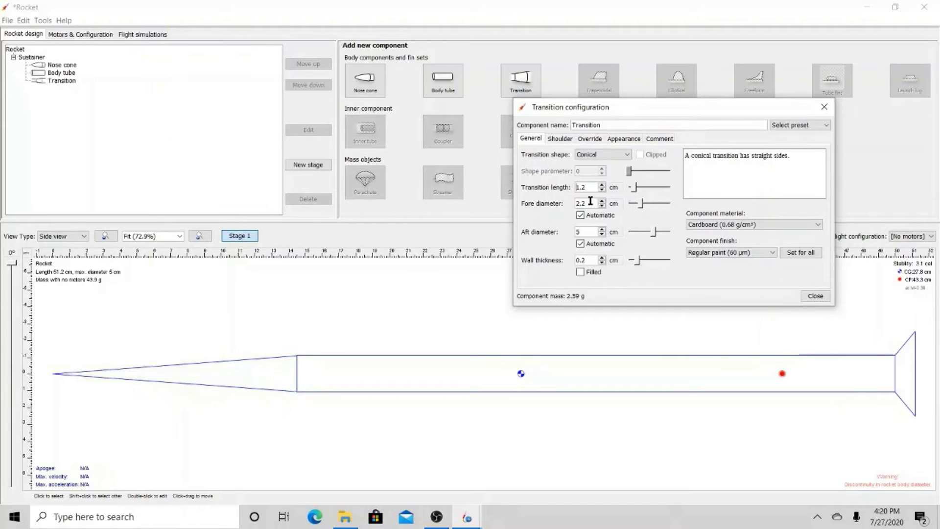
pyautogui.press('Delete')
pyautogui.press('Delete')
pyautogui.press('BackSpace')
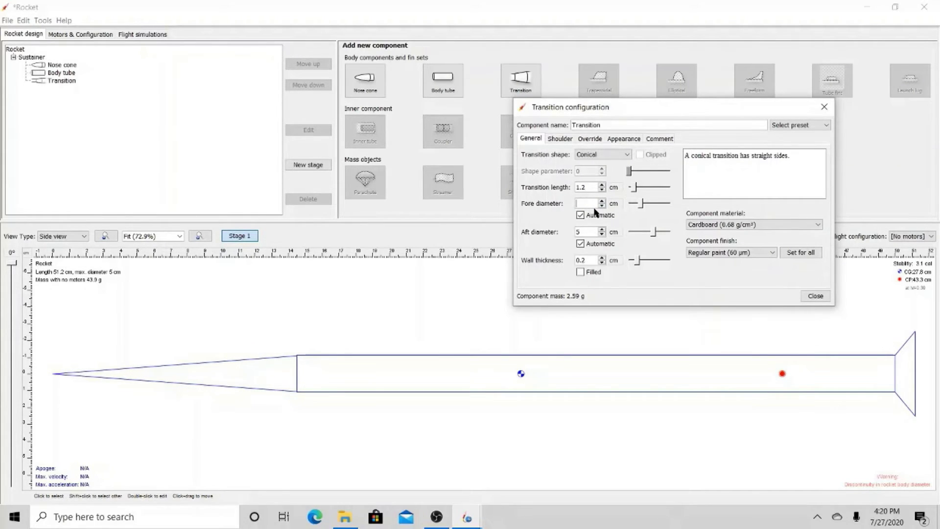
pyautogui.write('2.1')
pyautogui.press('Return')
# - Set the transition's aft diameter to 2.9 cm and its material to PVC
pyautogui.click(586, 234)
pyautogui.press('BackSpace')
pyautogui.write('2.4')
pyautogui.press('Return')
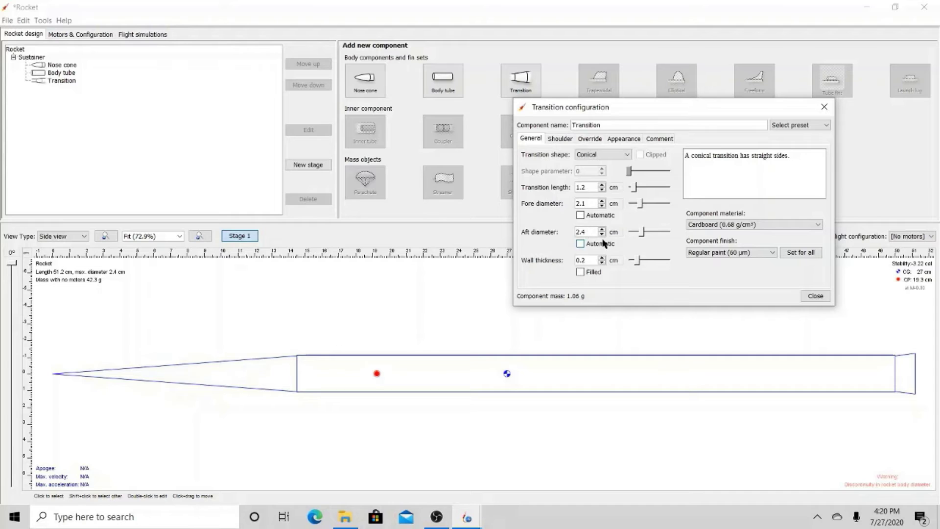
pyautogui.click(806, 225)
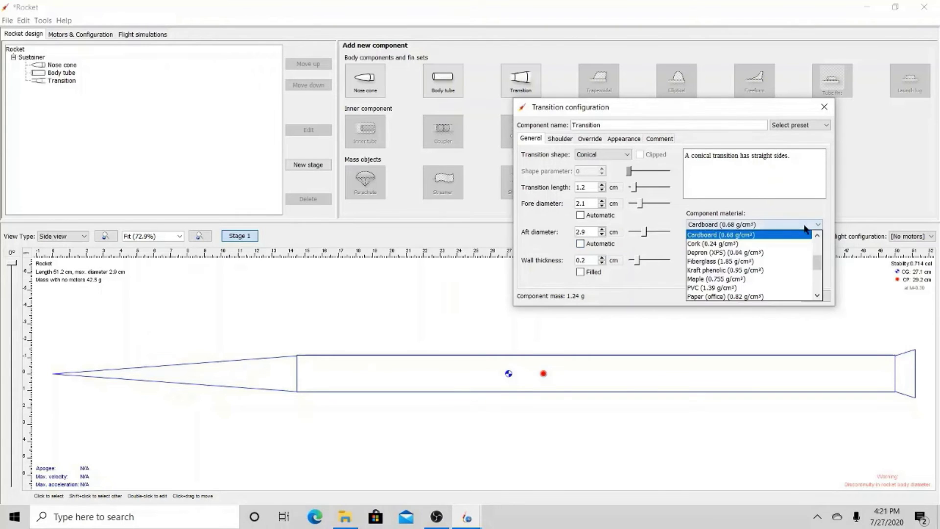
pyautogui.click(757, 289)
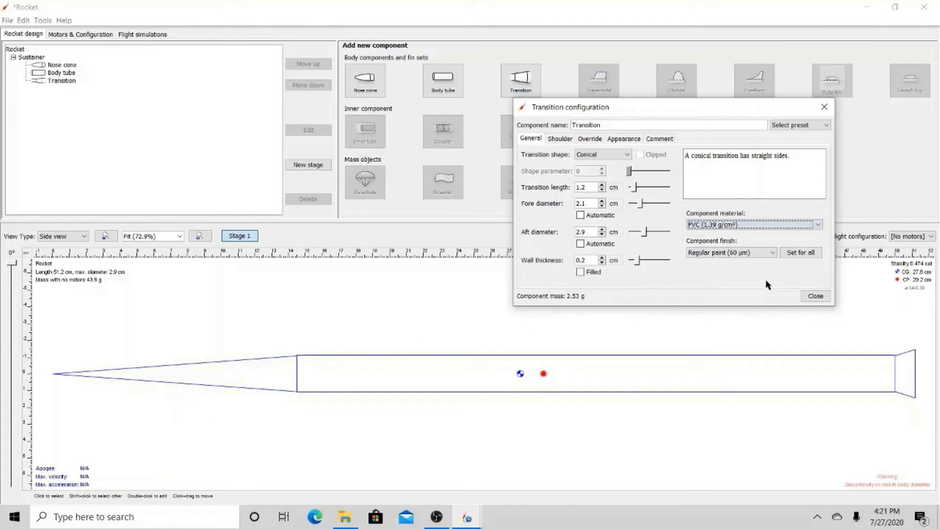
pyautogui.click(815, 295)
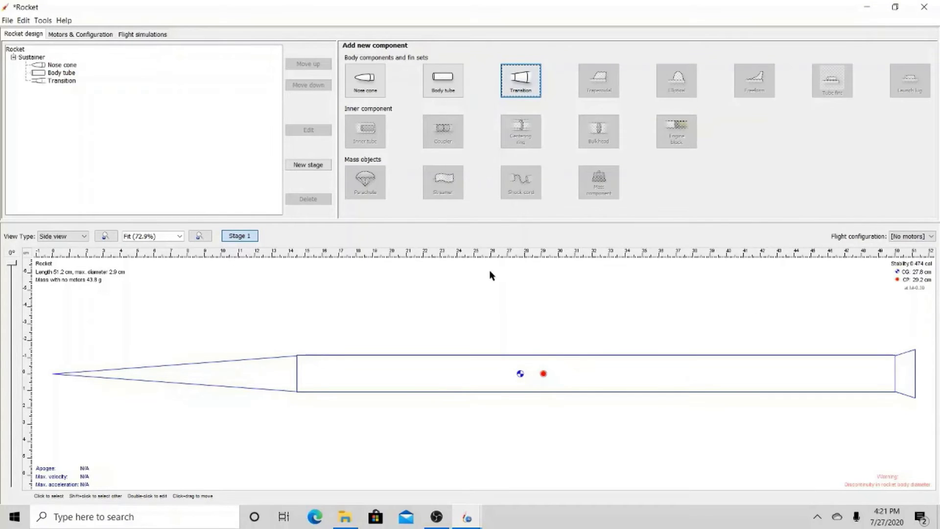
# - Attach a three-fin freeform fin set, 0.3 cm thick, to the body tube
pyautogui.click(62, 73)
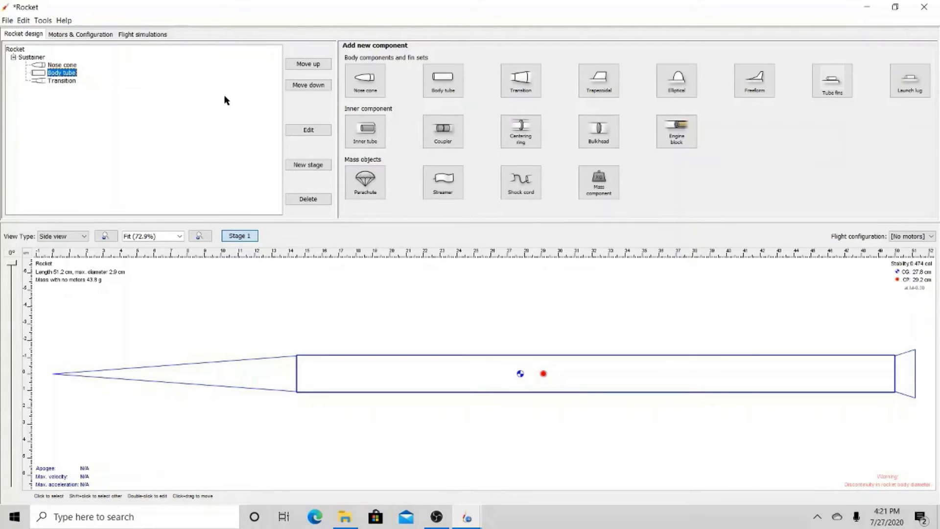
pyautogui.click(745, 79)
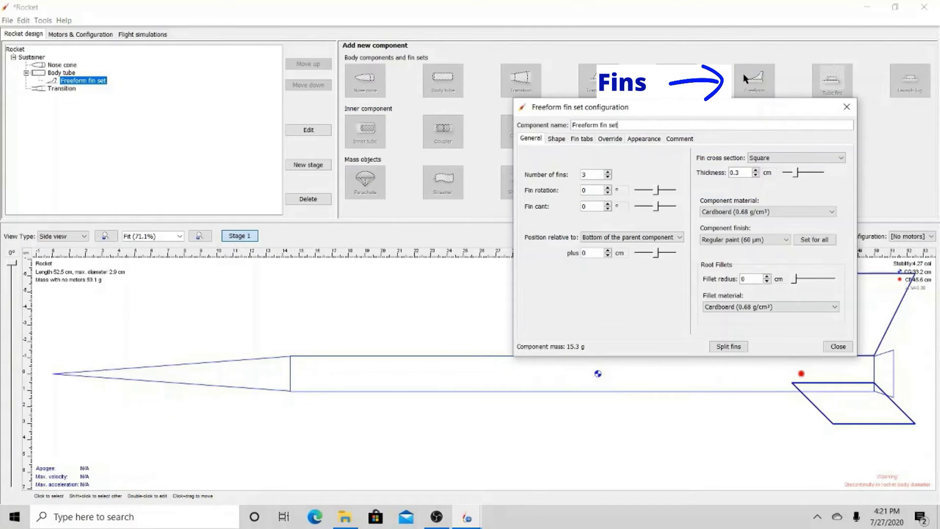
pyautogui.click(557, 140)
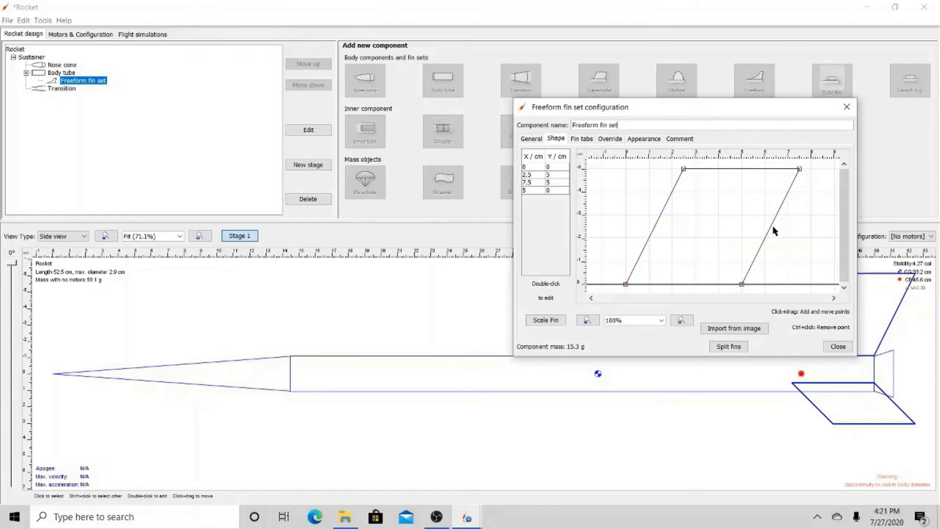
pyautogui.click(527, 138)
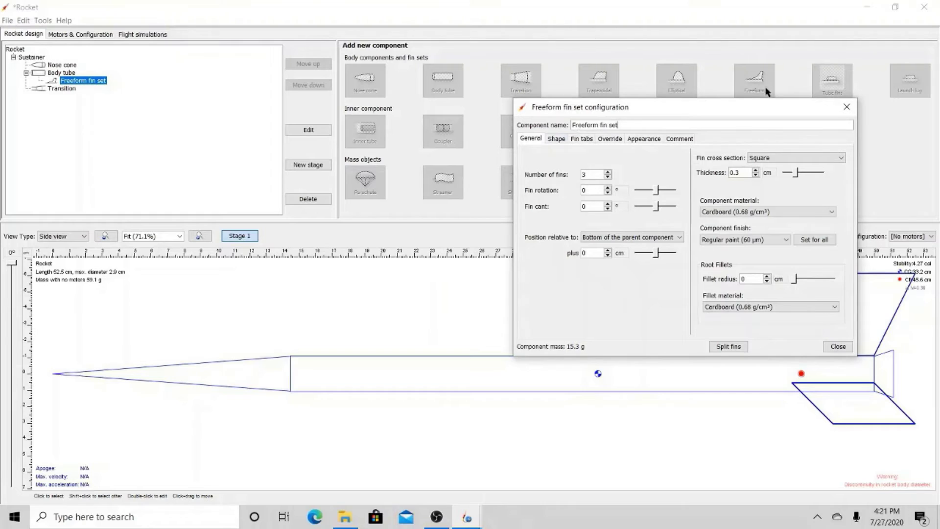
pyautogui.click(557, 140)
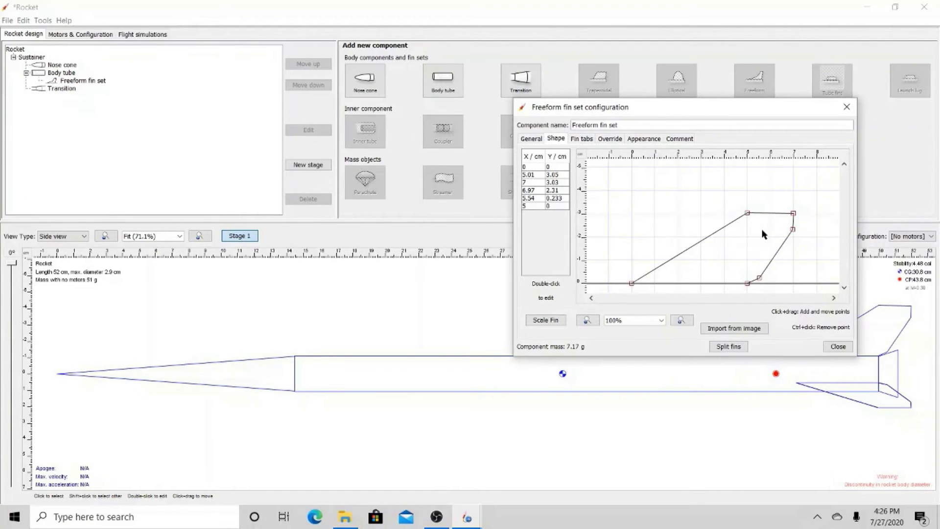
pyautogui.click(532, 142)
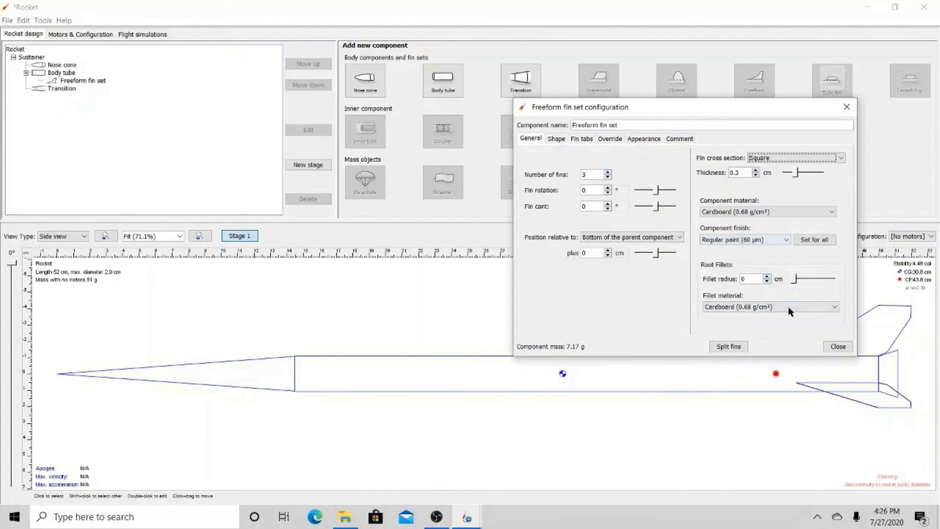
pyautogui.click(838, 346)
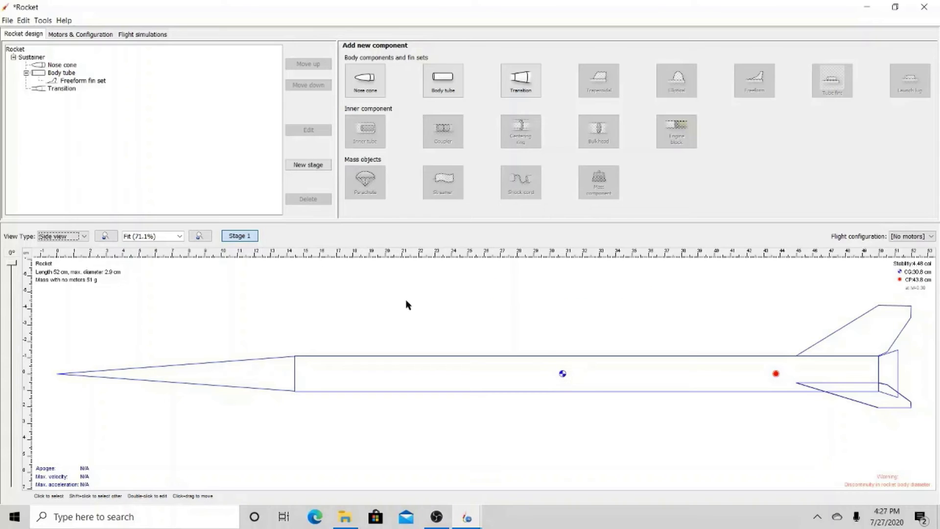
# - Add a launch lug at the body tube's middle, 1 cm long
pyautogui.click(50, 74)
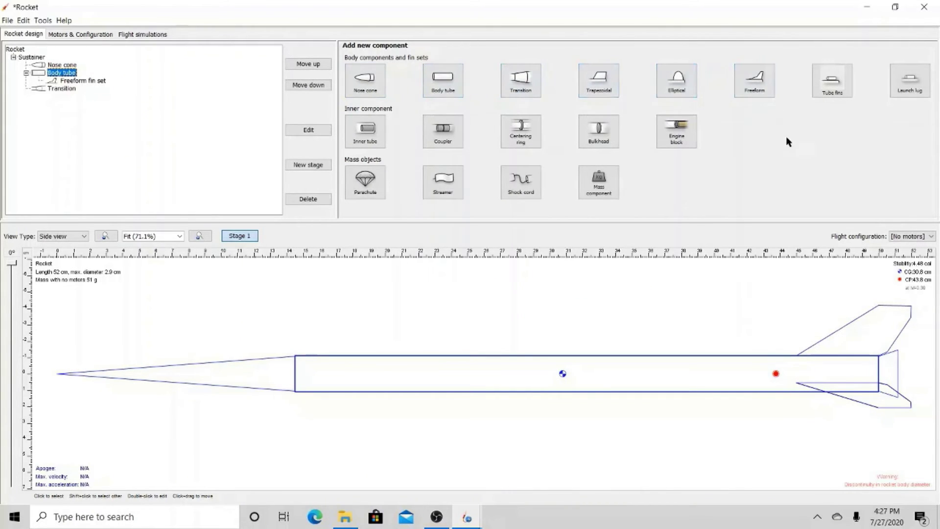
pyautogui.click(912, 86)
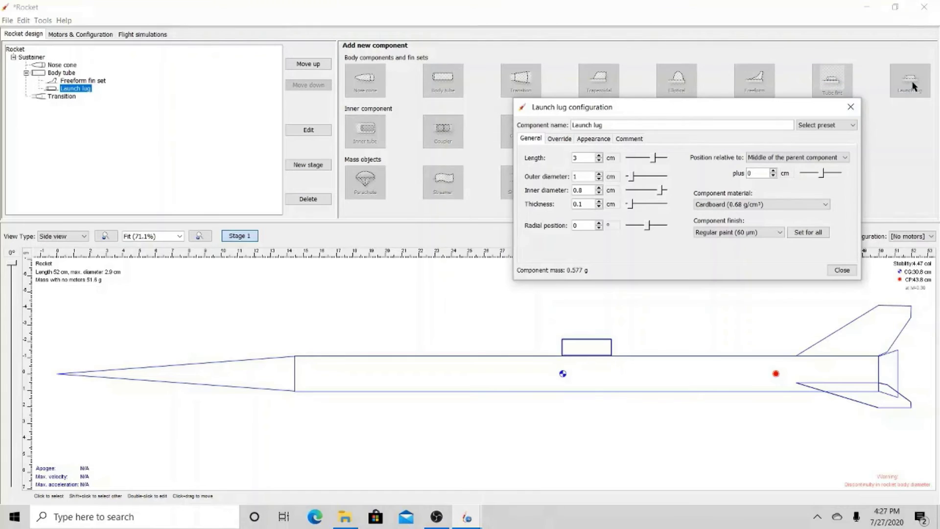
pyautogui.click(801, 158)
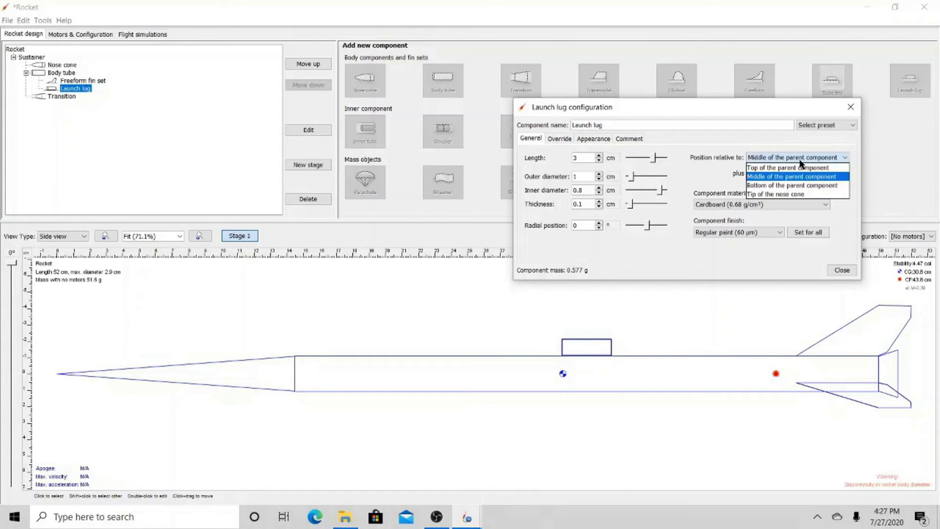
pyautogui.click(803, 177)
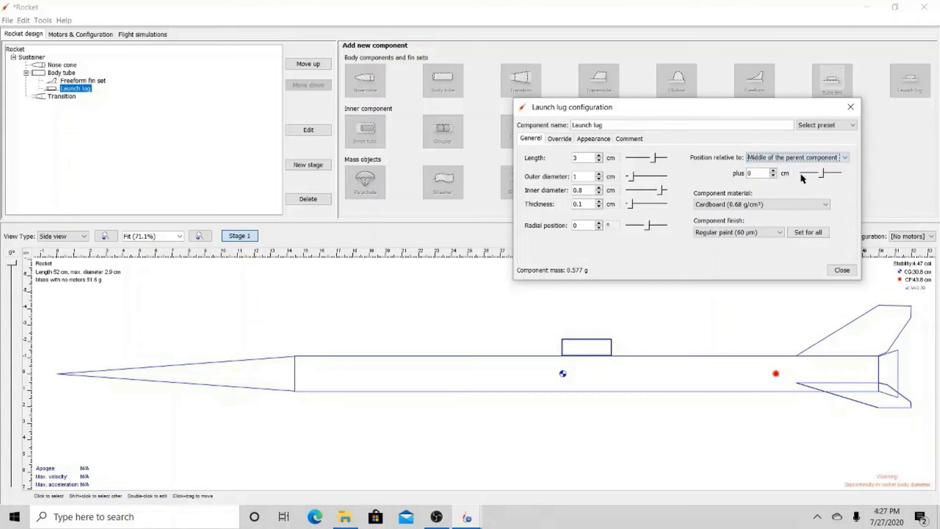
pyautogui.click(585, 158)
pyautogui.press('BackSpace')
pyautogui.write('1')
pyautogui.press('Return')
# - Show the lug's outer diameter in millimetres and reduce its value from 10
pyautogui.click(611, 177)
pyautogui.click(625, 188)
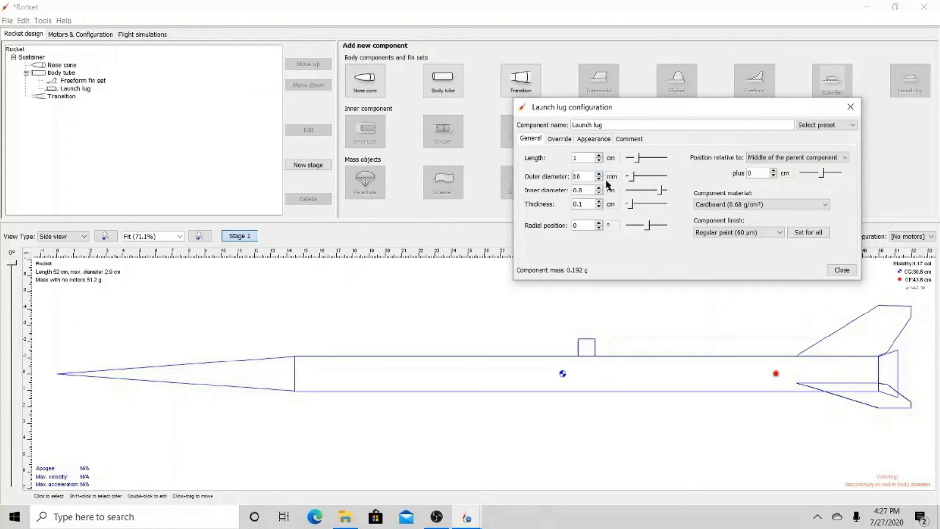
pyautogui.press('BackSpace')
pyautogui.click(842, 271)
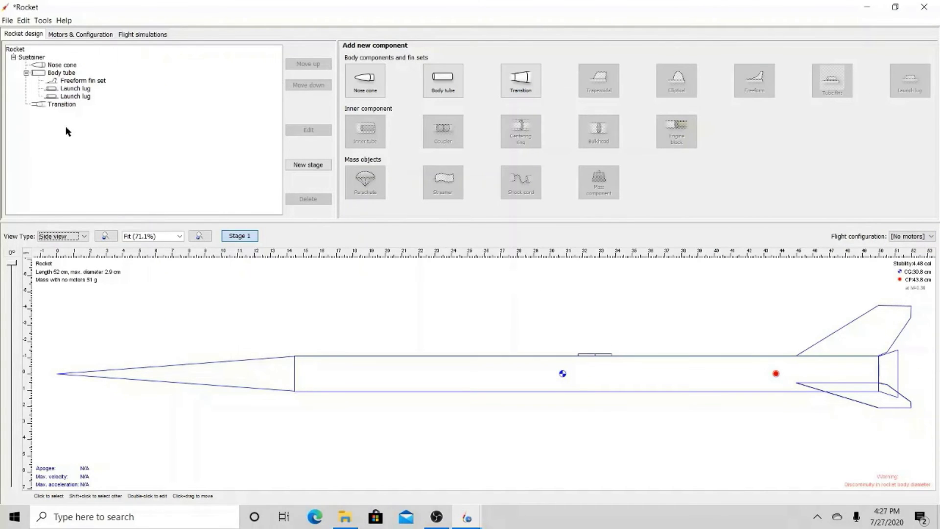
# - Add a 20 cm diameter parachute inside the body tube
pyautogui.click(51, 73)
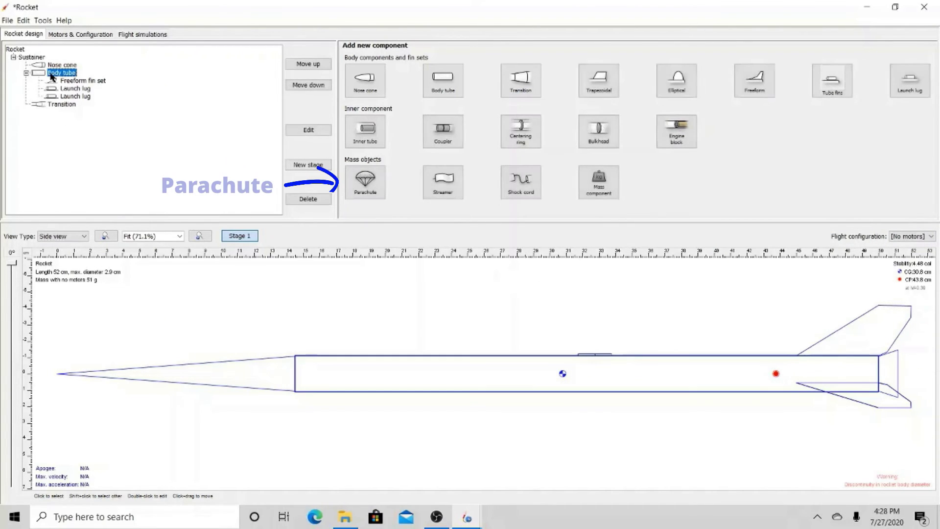
pyautogui.click(362, 182)
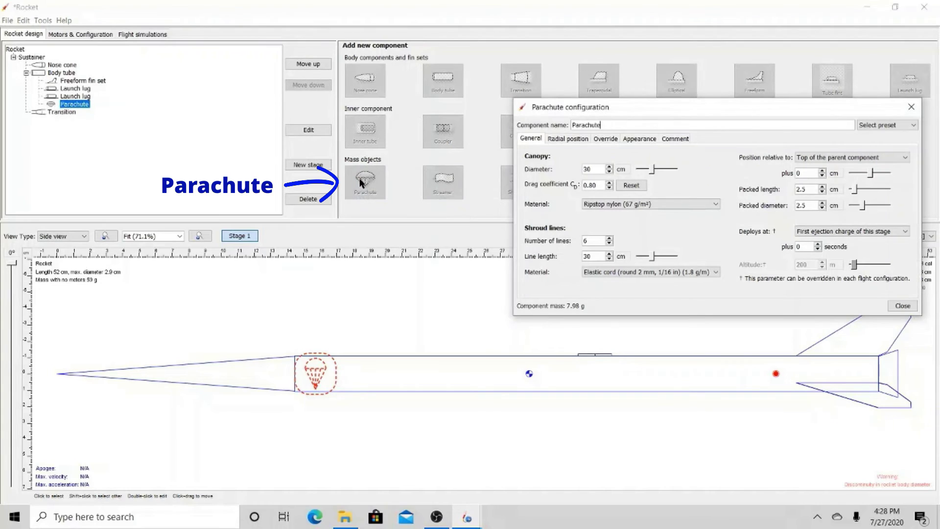
pyautogui.doubleClick(591, 168)
pyautogui.write('20')
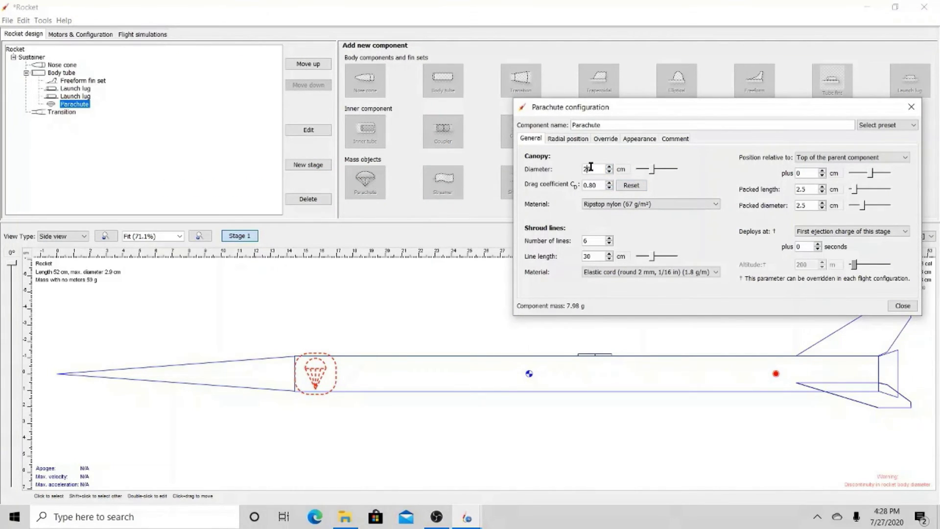
pyautogui.press('Return')
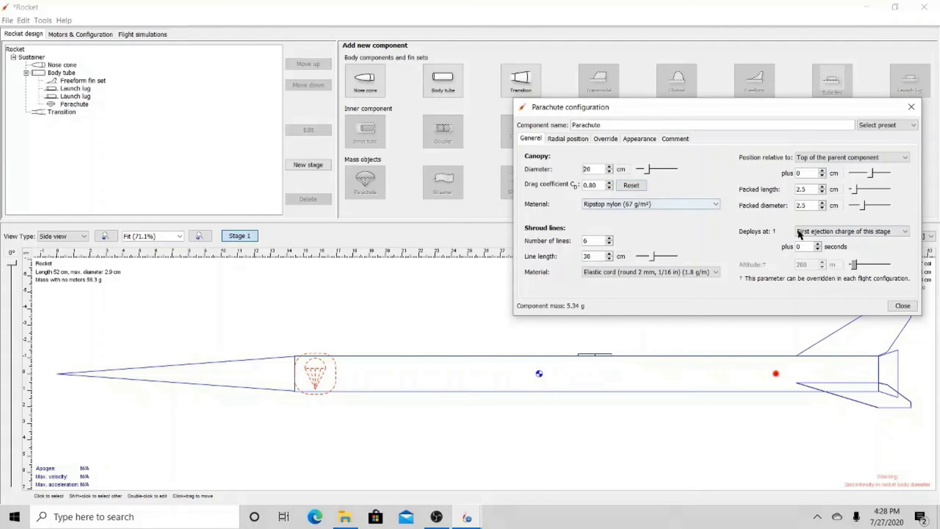
pyautogui.click(902, 306)
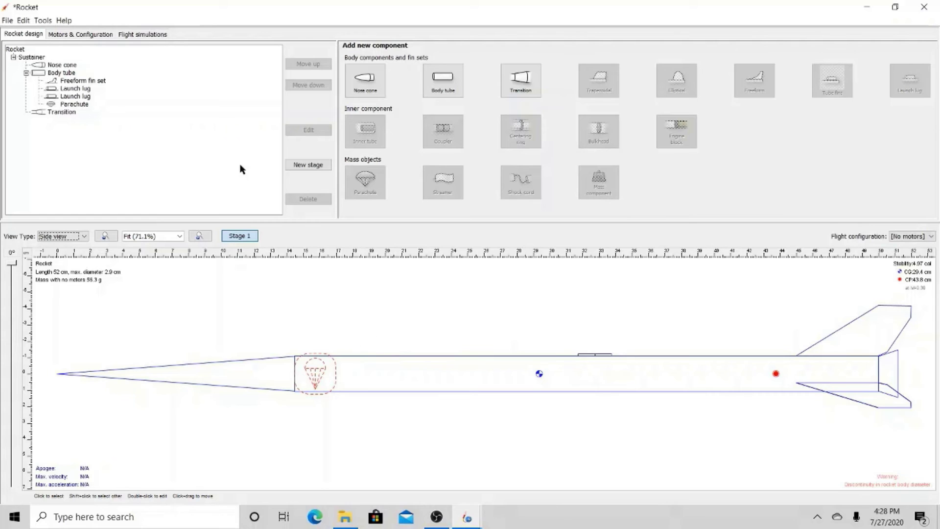
# - Add an inner tube to the body tube, shortened from 7 cm to 6 cm
pyautogui.click(58, 73)
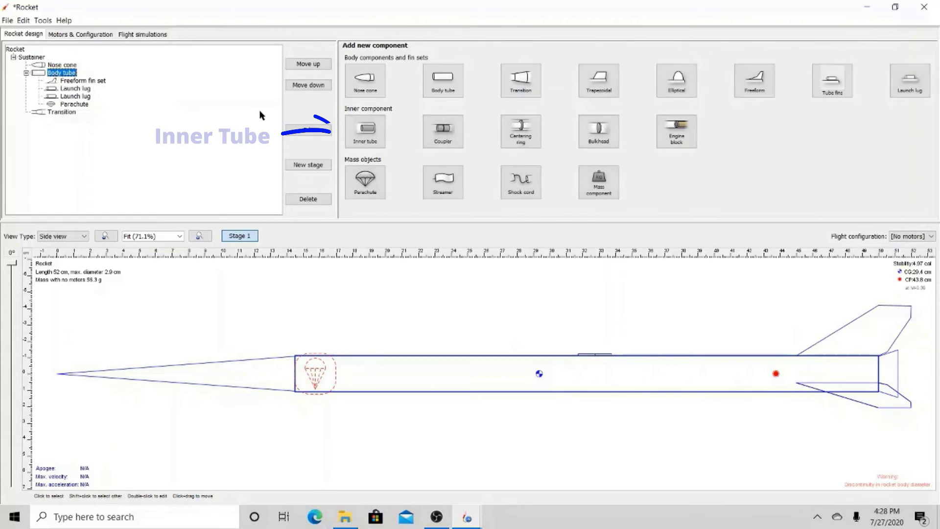
pyautogui.click(369, 130)
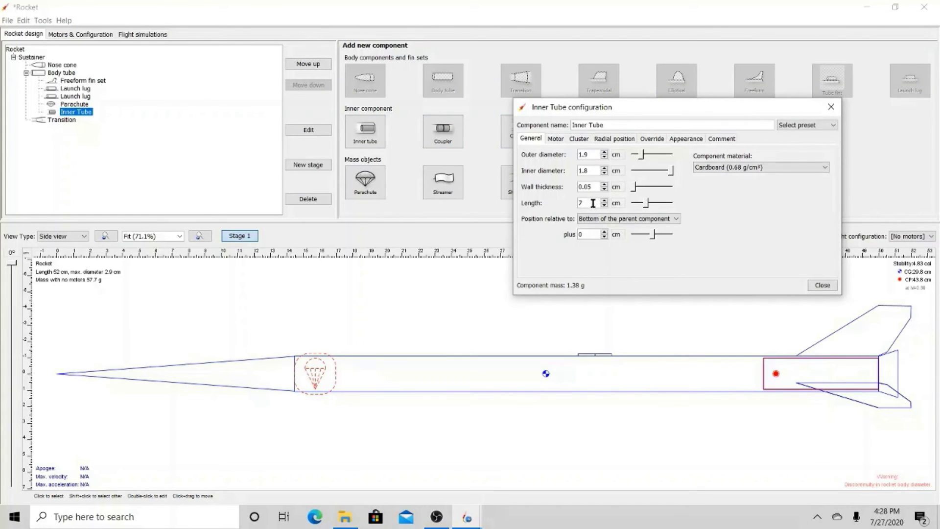
pyautogui.press('BackSpace')
pyautogui.write('6')
pyautogui.press('Return')
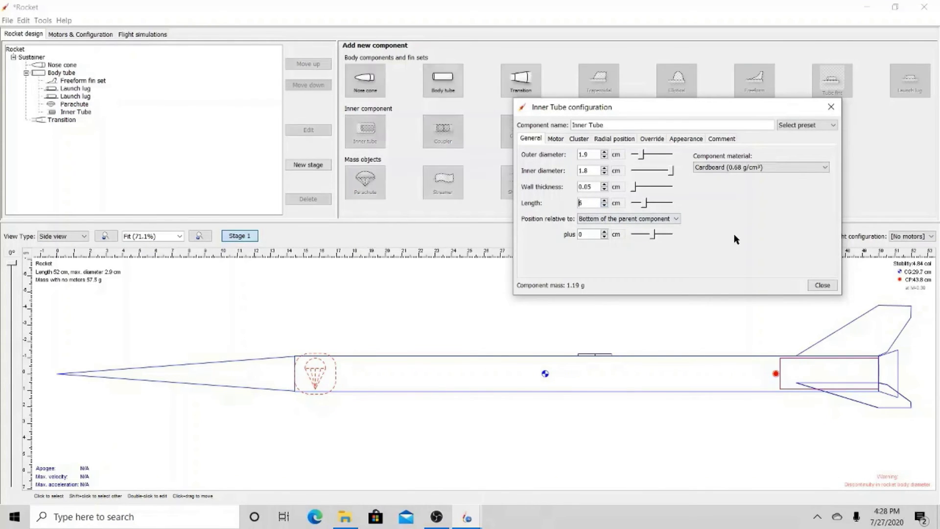
pyautogui.click(822, 285)
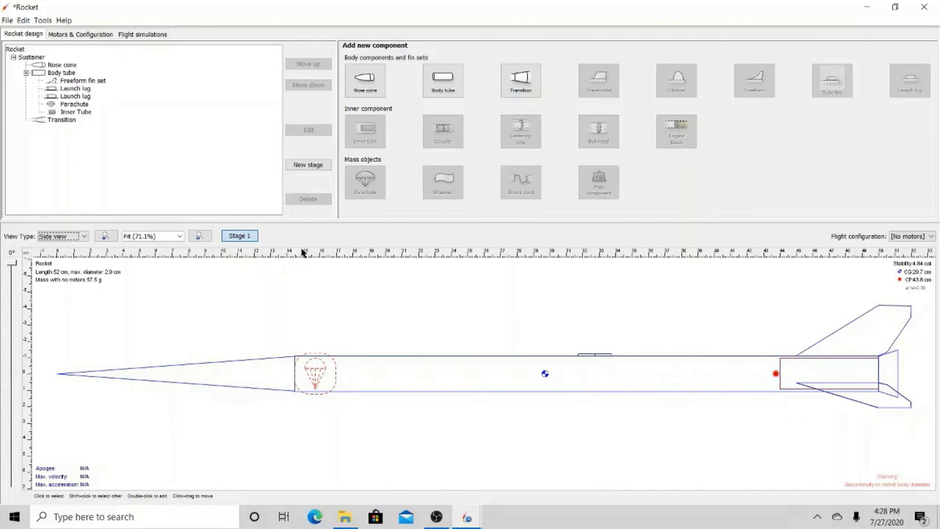
# - Use the inner tube as motor mount and assign an Estes C5-3 in a new configuration
pyautogui.click(71, 35)
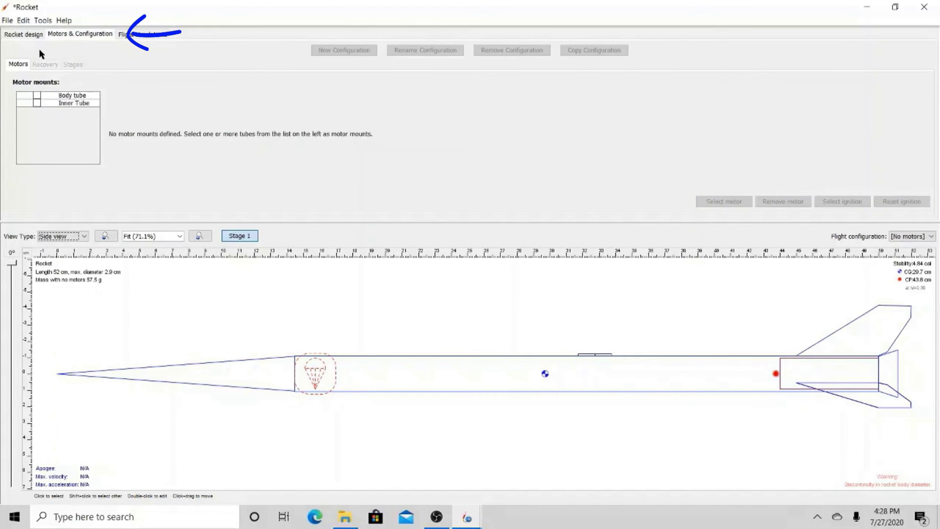
pyautogui.click(38, 103)
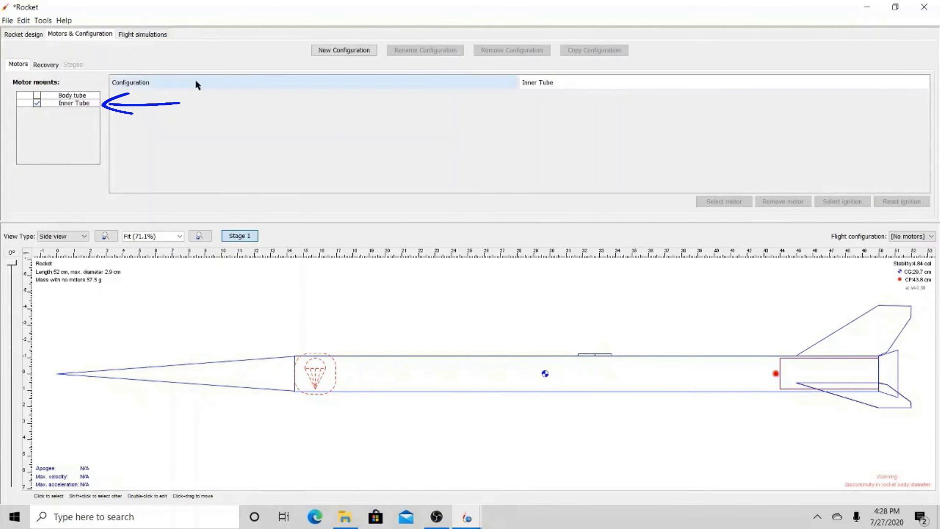
pyautogui.click(361, 51)
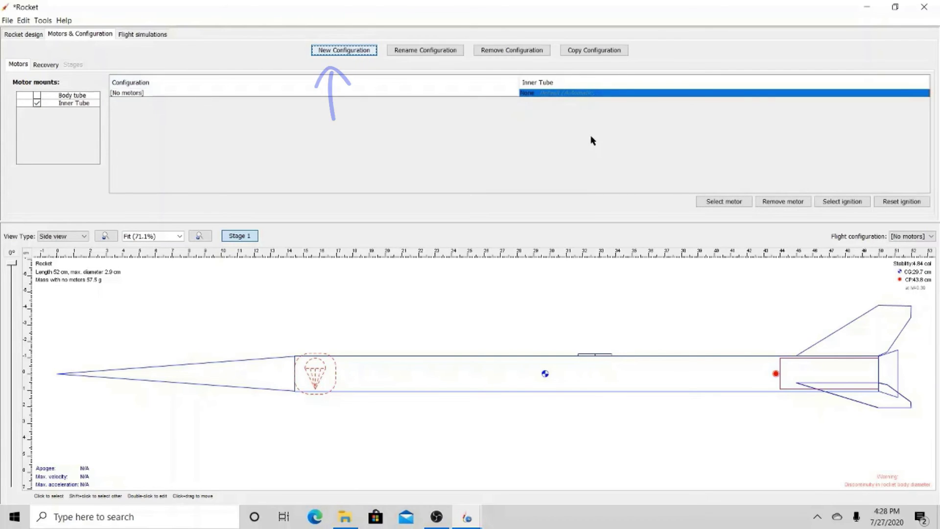
pyautogui.click(722, 202)
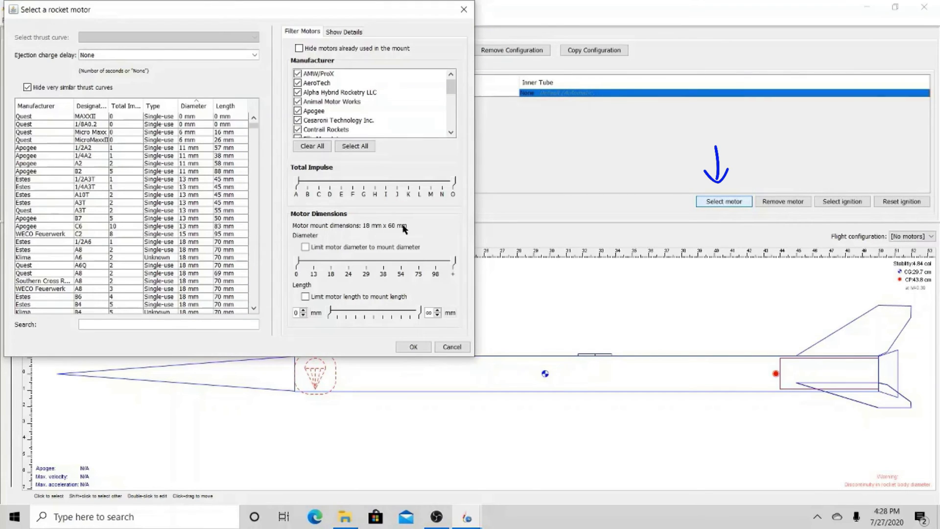
pyautogui.scroll(-1, 144, 255)
pyautogui.scroll(-2, 144, 255)
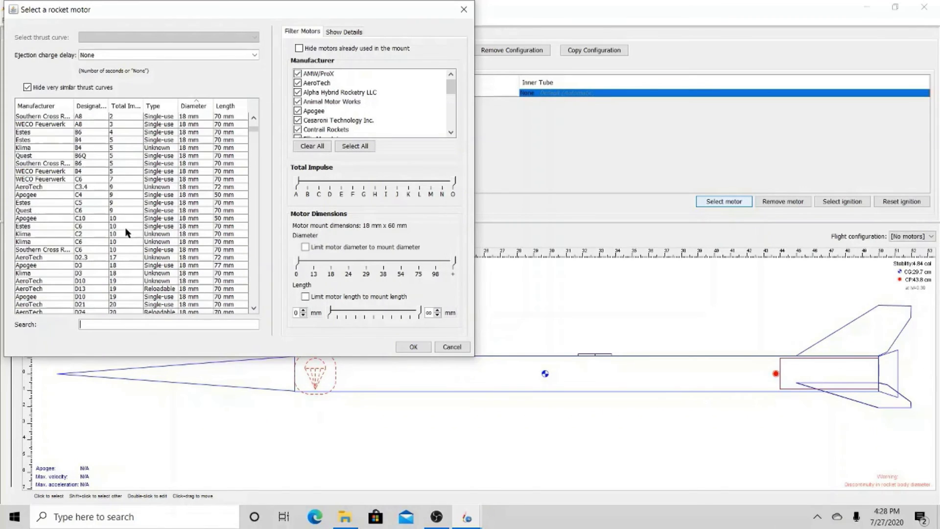
pyautogui.click(93, 205)
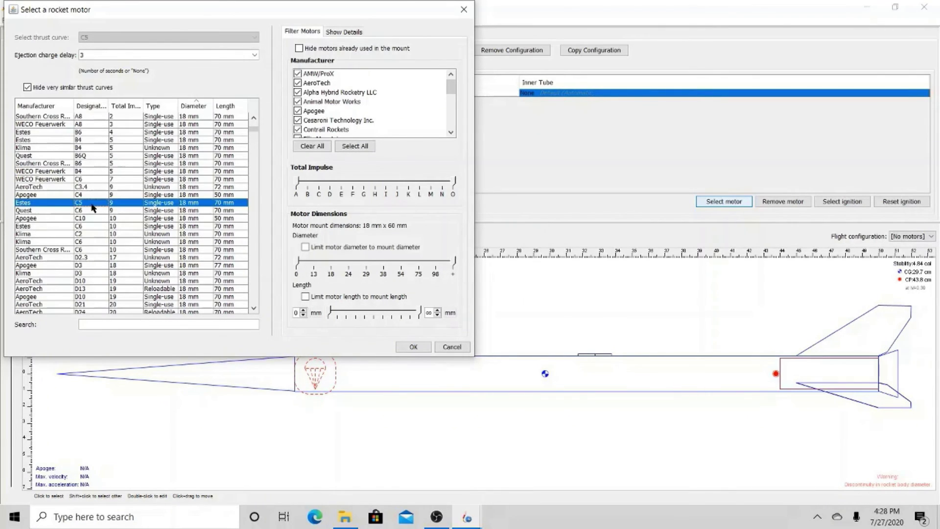
pyautogui.click(422, 349)
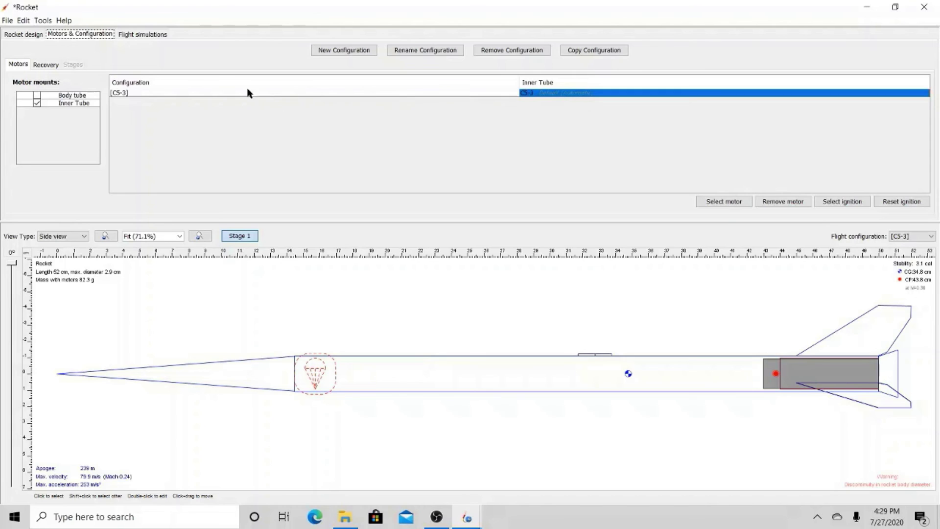
# - Run Simulation 1 and plot its vertical motion versus time
pyautogui.click(158, 35)
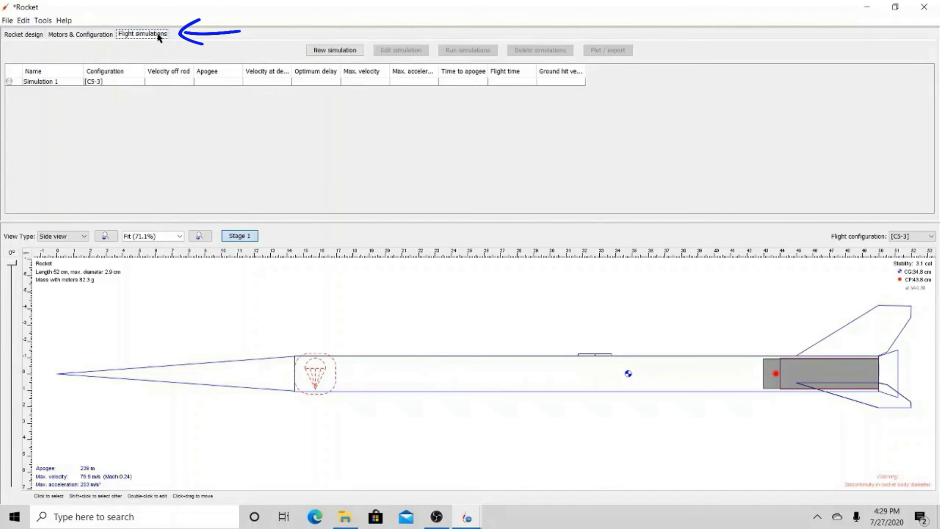
pyautogui.click(146, 83)
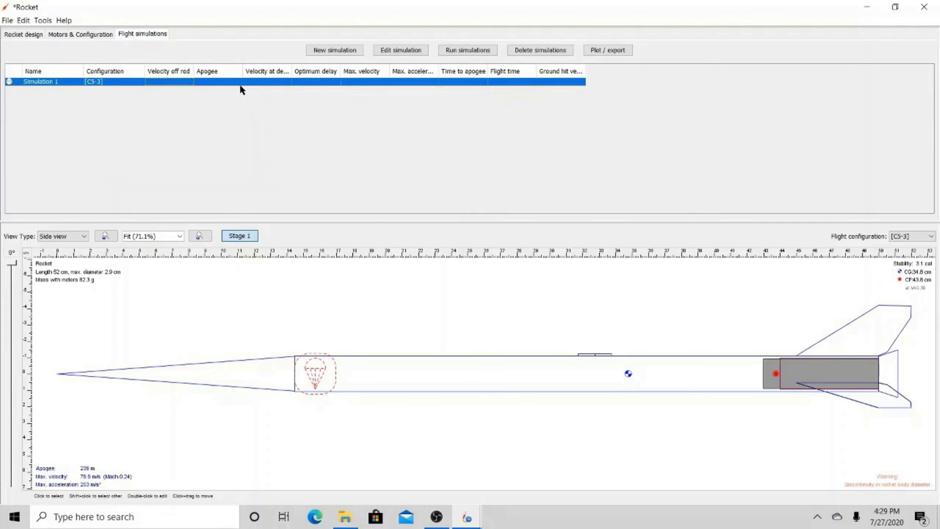
pyautogui.click(613, 51)
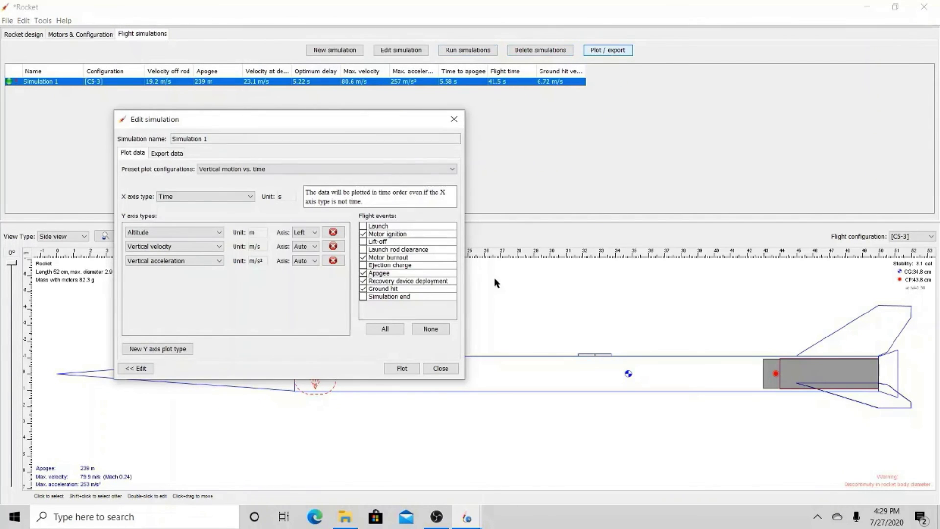
pyautogui.click(402, 368)
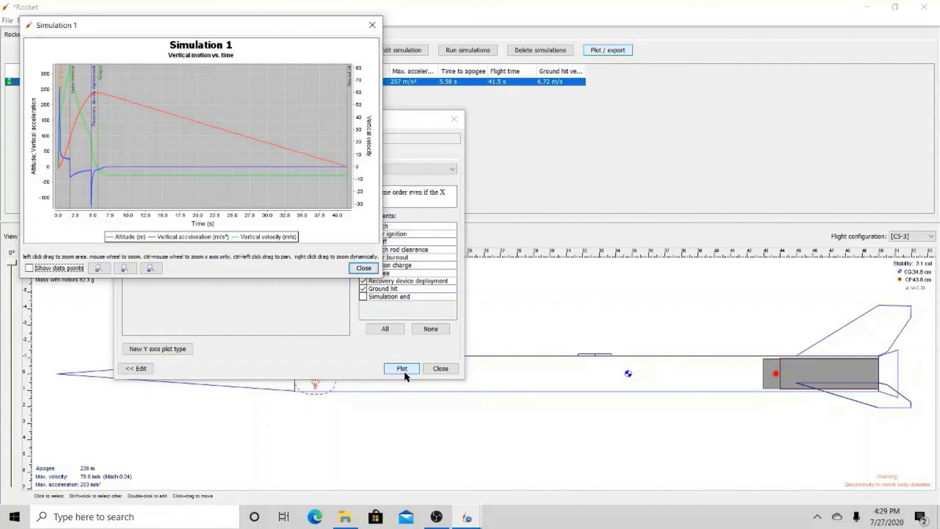